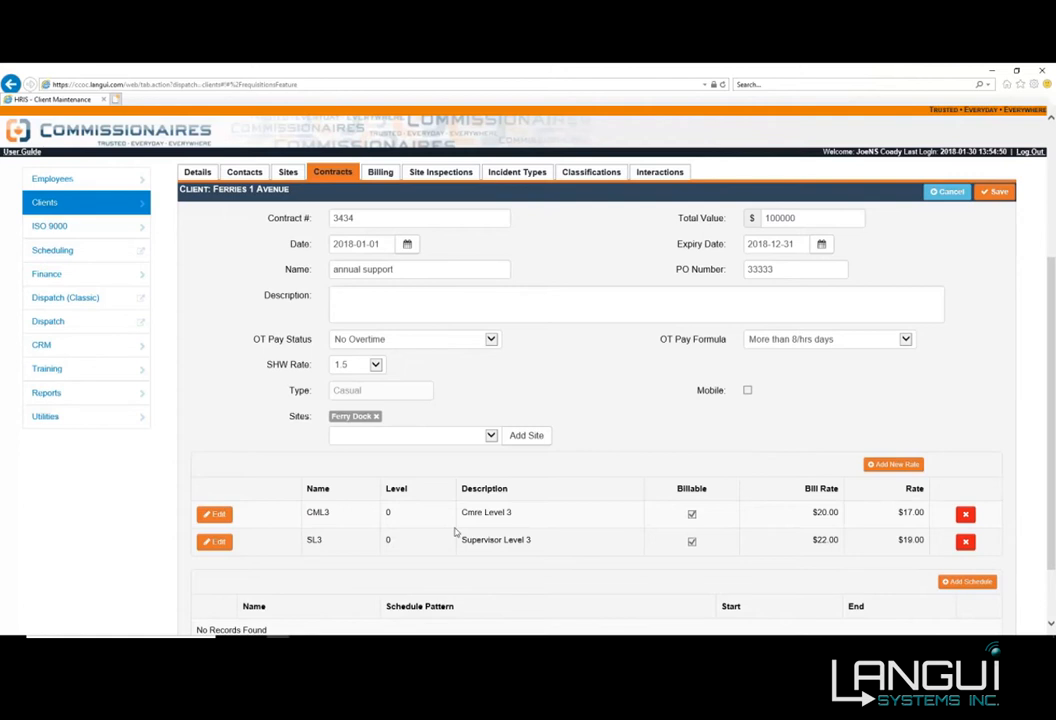
- Start adding a schedule of the Multiple/Rotating Shifts type to the annual support contract
scroll(455, 532, "down", 2)
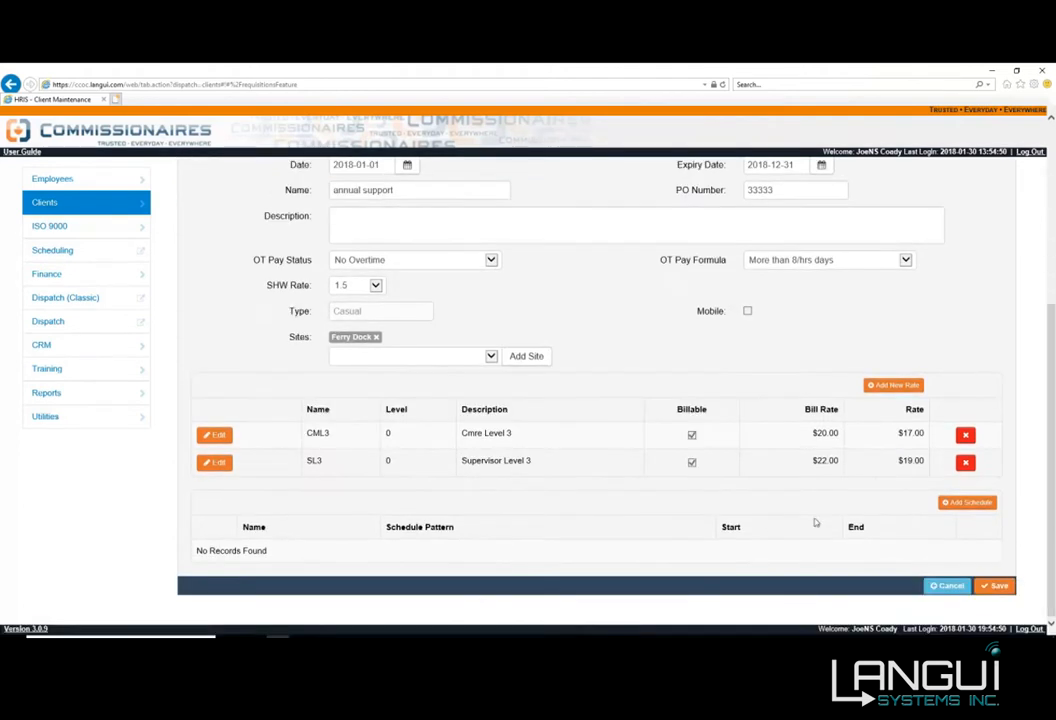
left_click(969, 507)
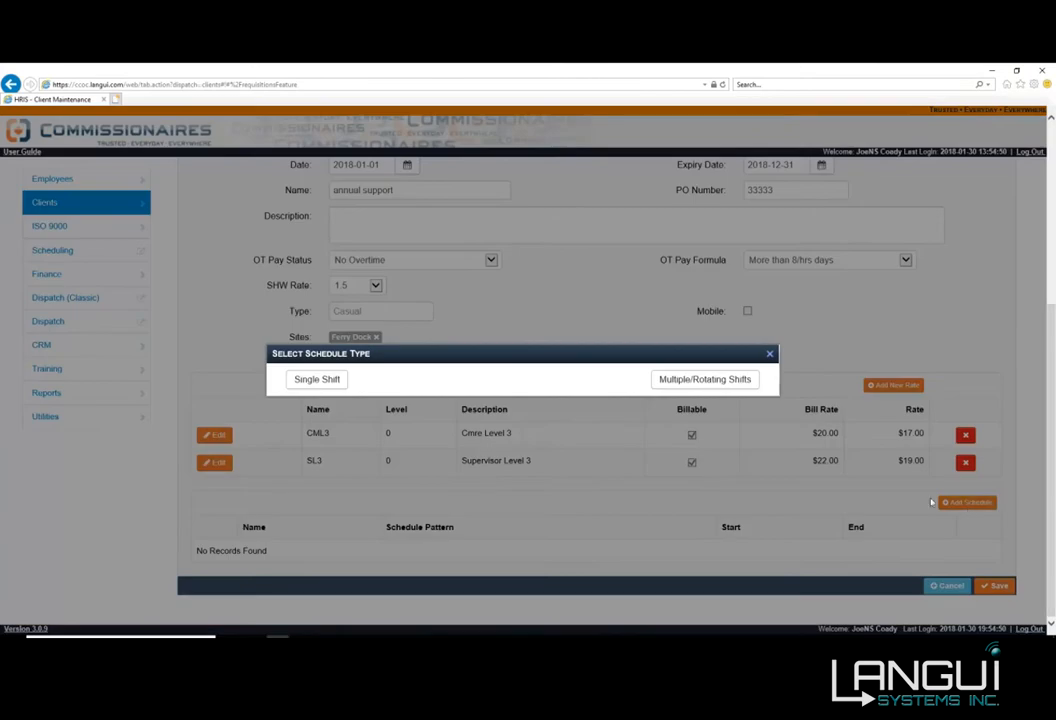
left_click(707, 380)
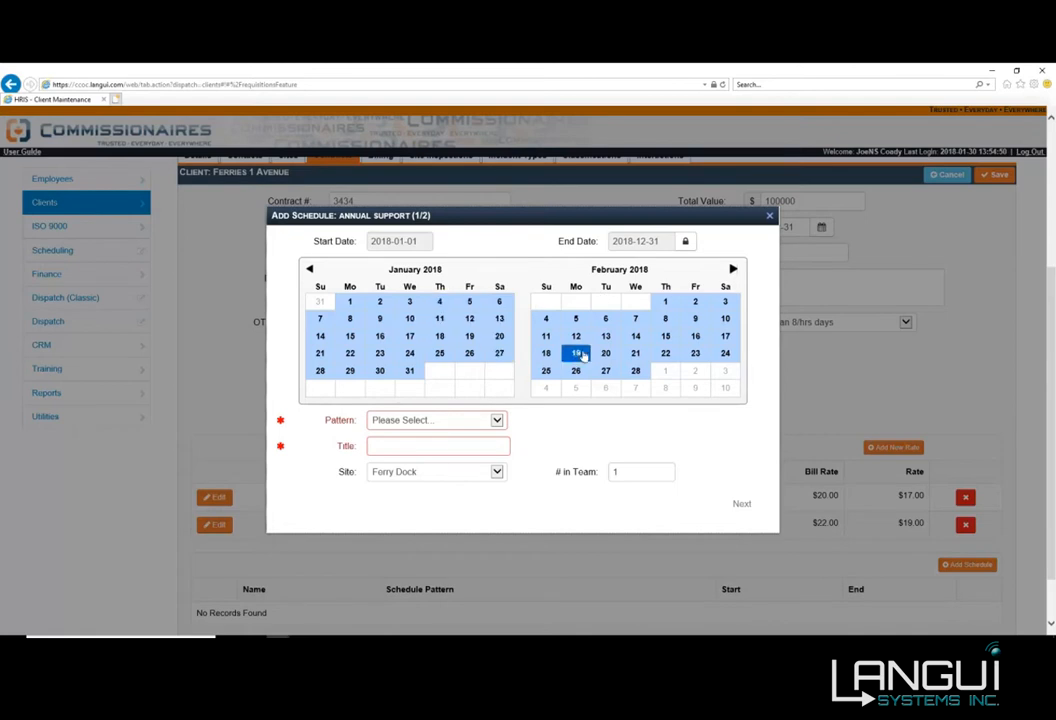
- Unlock the schedule's date range and set it to start on 2018-01-21 and end on 2018-12-31
left_click(686, 244)
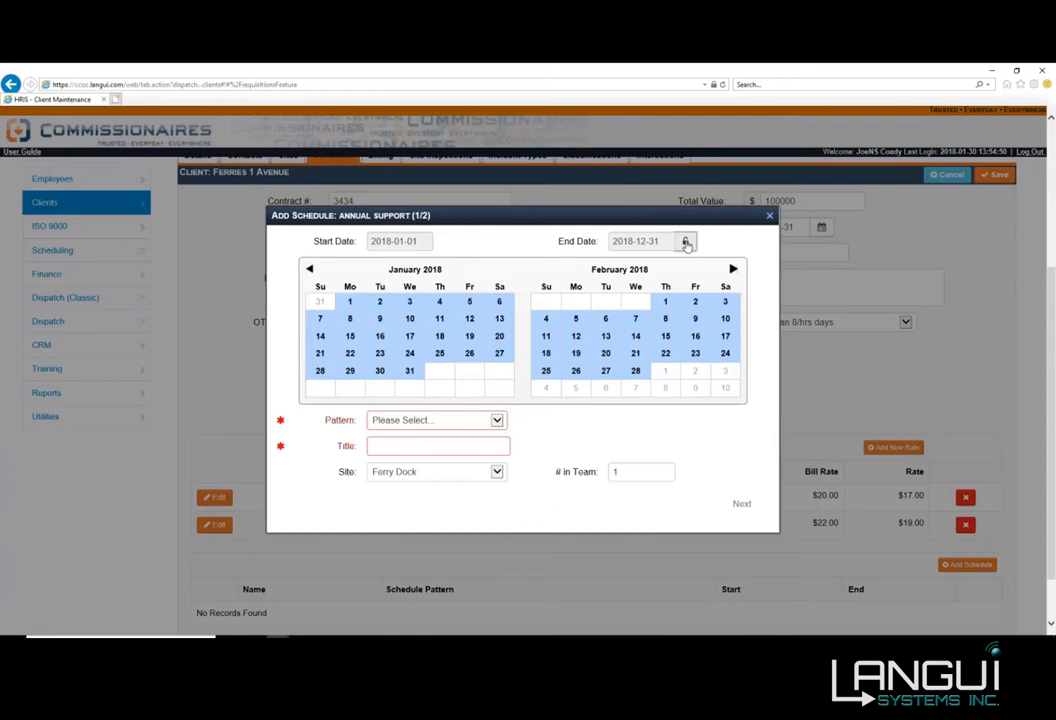
left_click(322, 354)
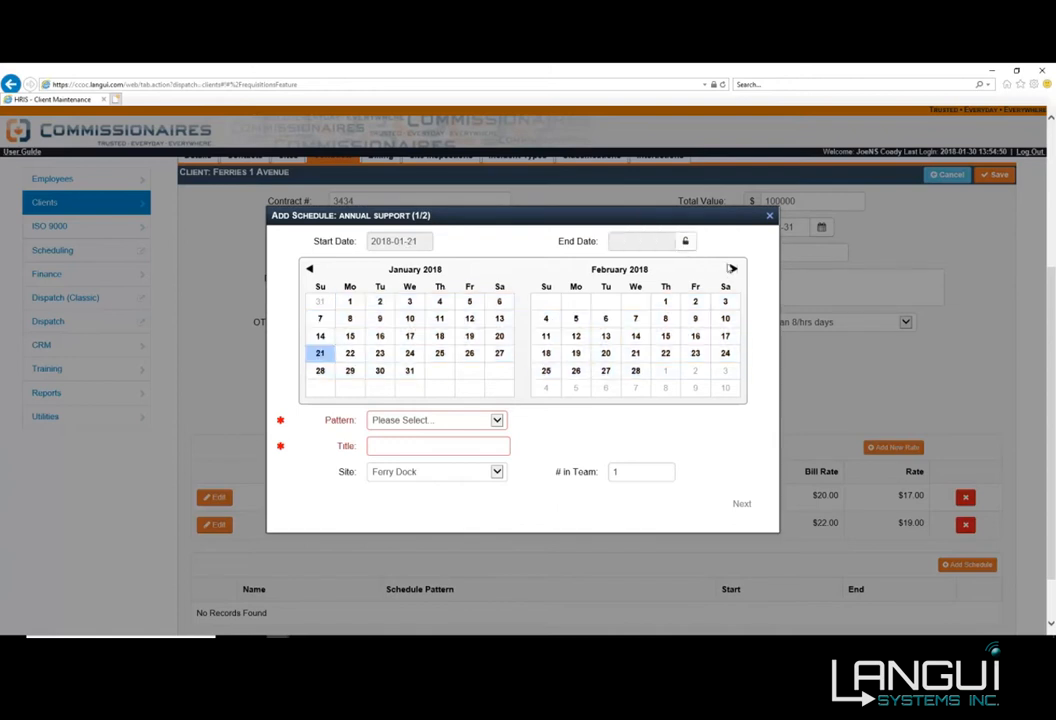
left_click(733, 269)
left_click(733, 269)
left_click(733, 269)
left_click(733, 269)
left_click(733, 269)
left_click(733, 269)
left_click(733, 269)
left_click(733, 269)
left_click(733, 269)
left_click(733, 269)
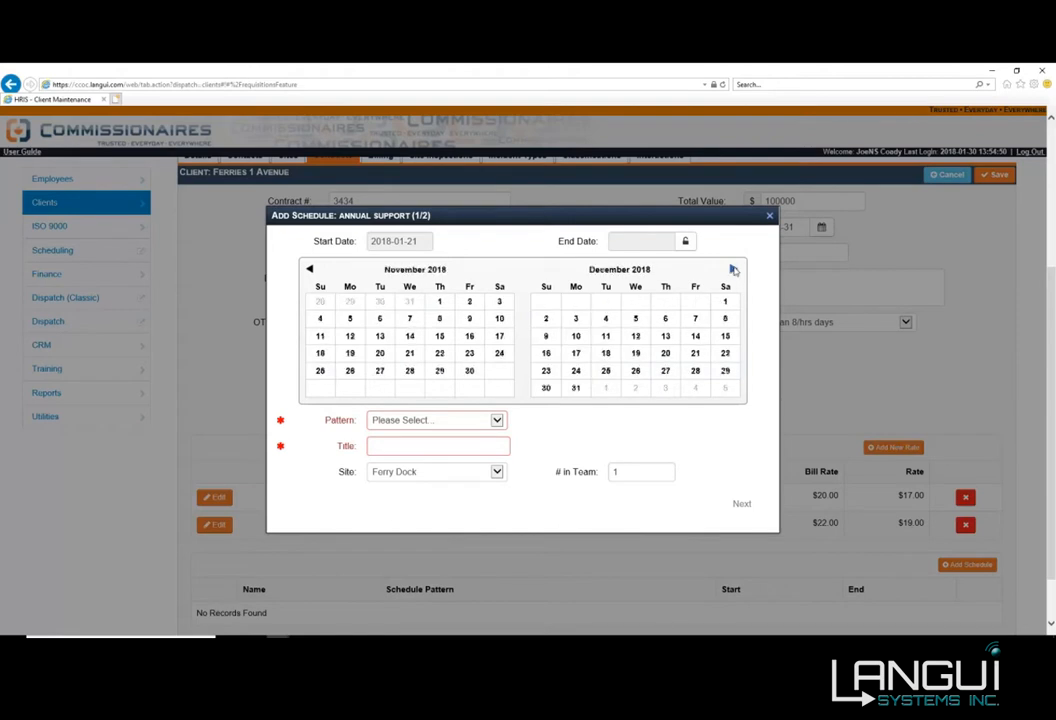
left_click(575, 388)
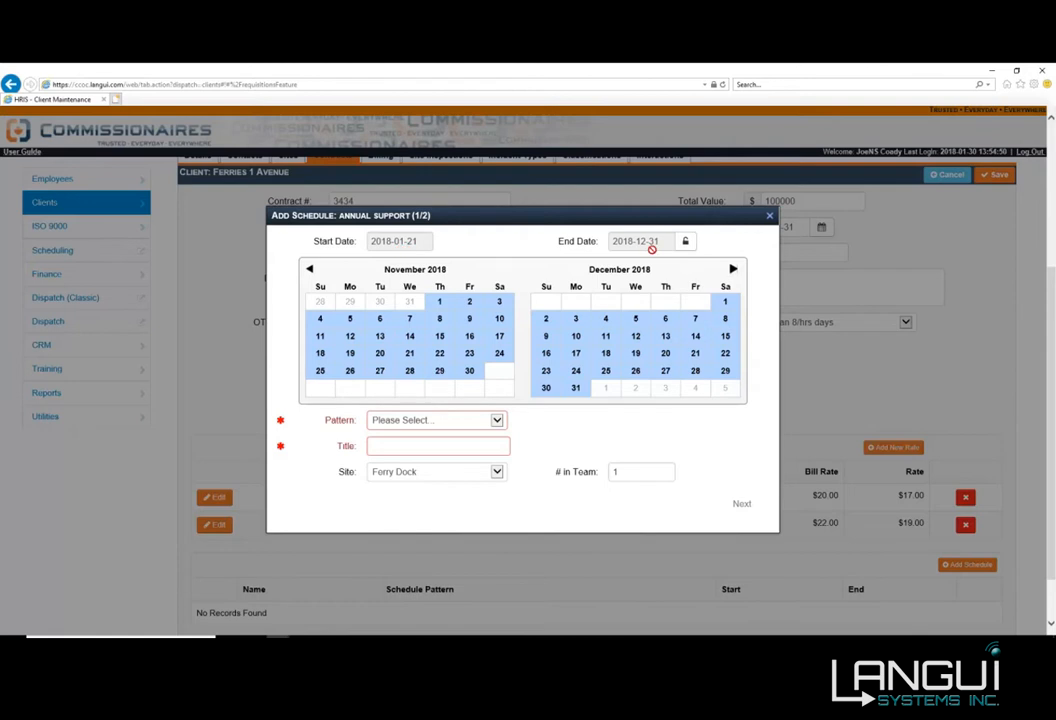
- Choose the 24/7 5 team 12 hours pattern, title the schedule Ferry Terminal, and continue to the shift details
left_click(495, 421)
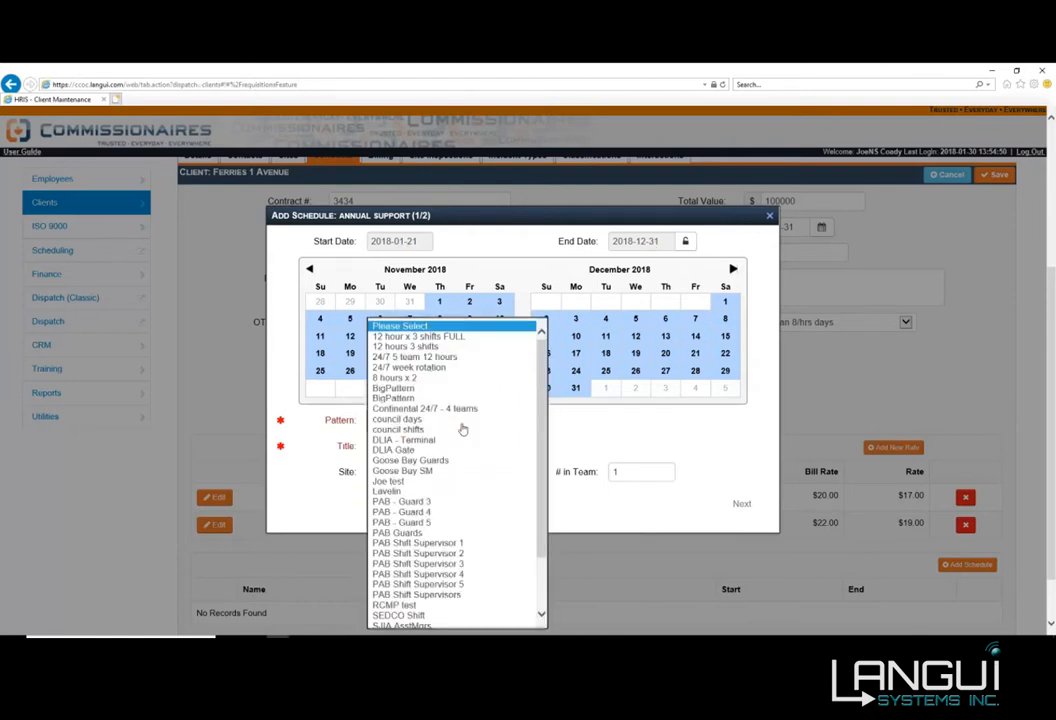
left_click(428, 358)
left_click(445, 445)
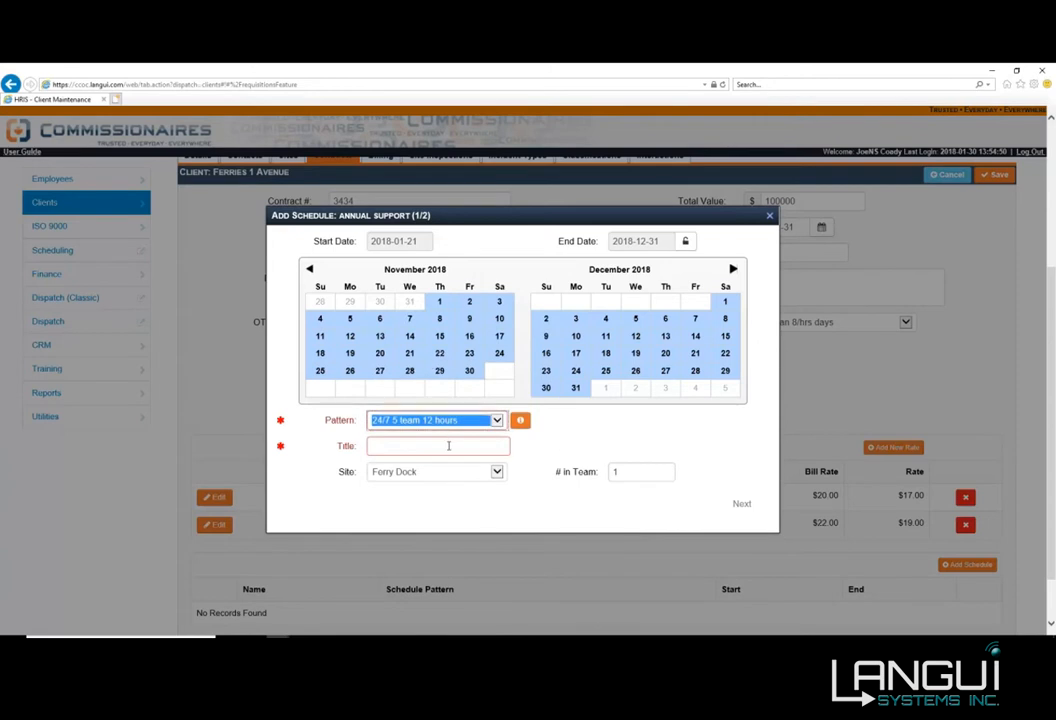
type("Ferry Terminal")
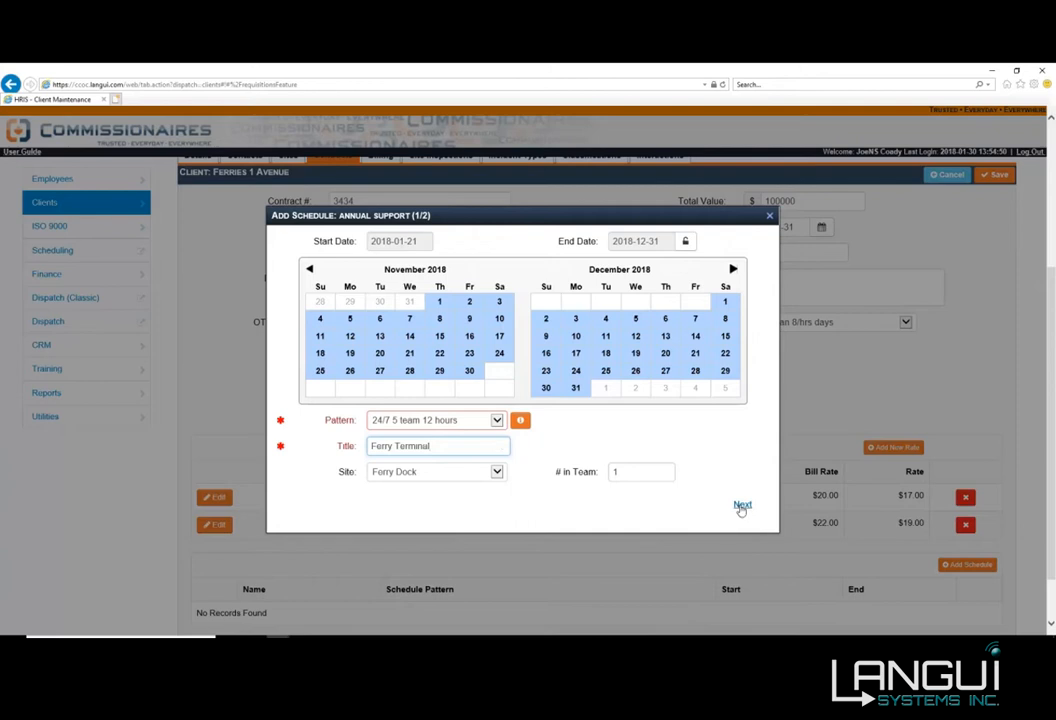
left_click(740, 505)
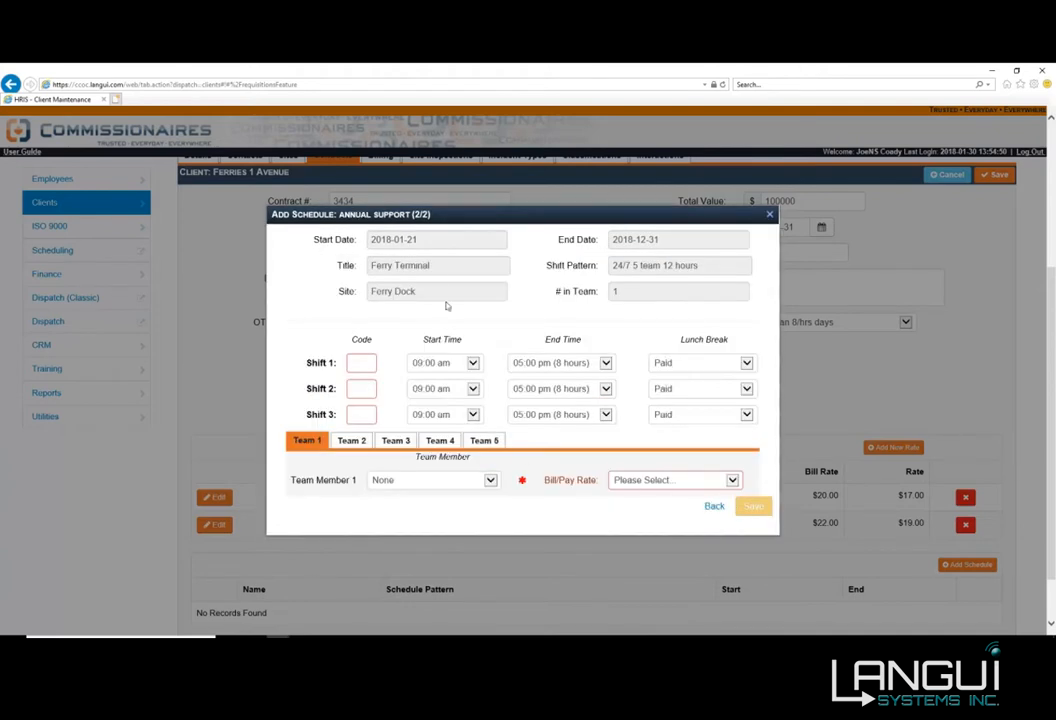
- Define Shift 1 with code D1-8 from 08:00 am to 04:30 pm, checking its hours in the Excel rotation workbook
left_click(364, 362)
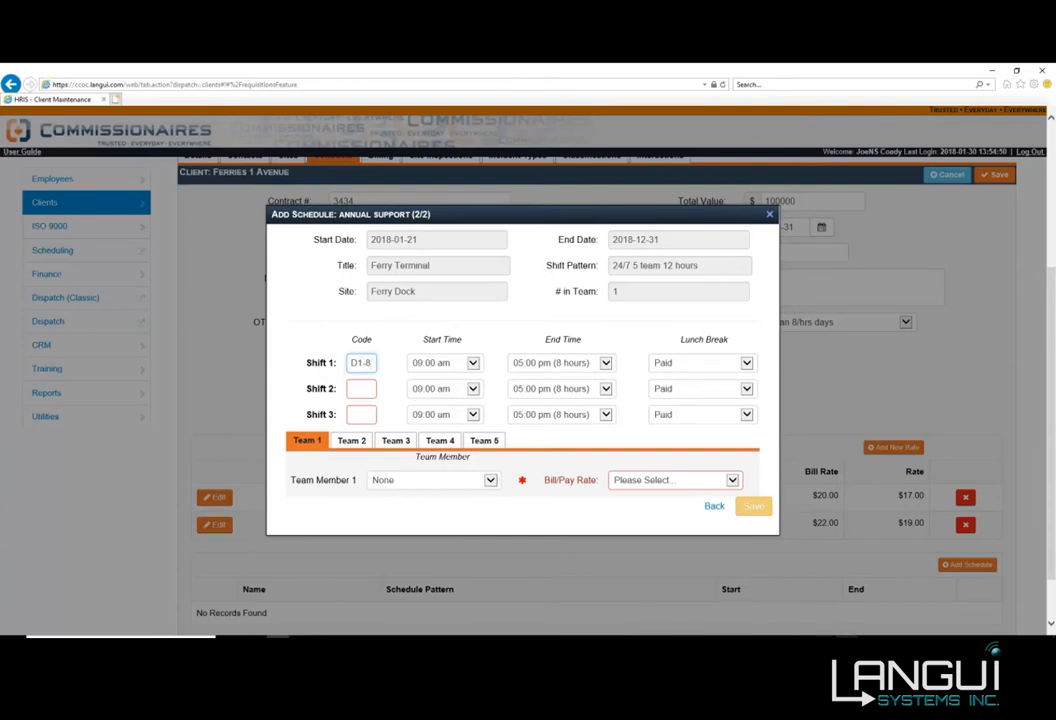
left_click(827, 638)
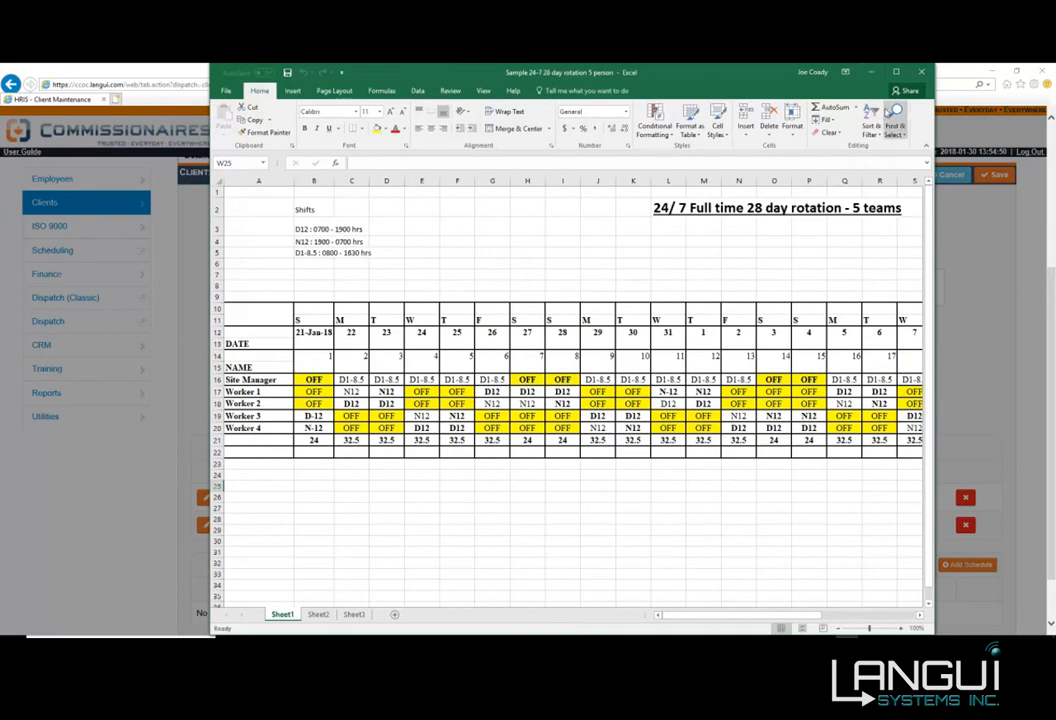
left_click(871, 72)
left_click(440, 363)
left_click(440, 341)
left_click(525, 365)
left_click(554, 382)
- Define Shift 2 with code D12 from 07:00 am to 07:00 pm, checking the rotation workbook in Excel
left_click(360, 386)
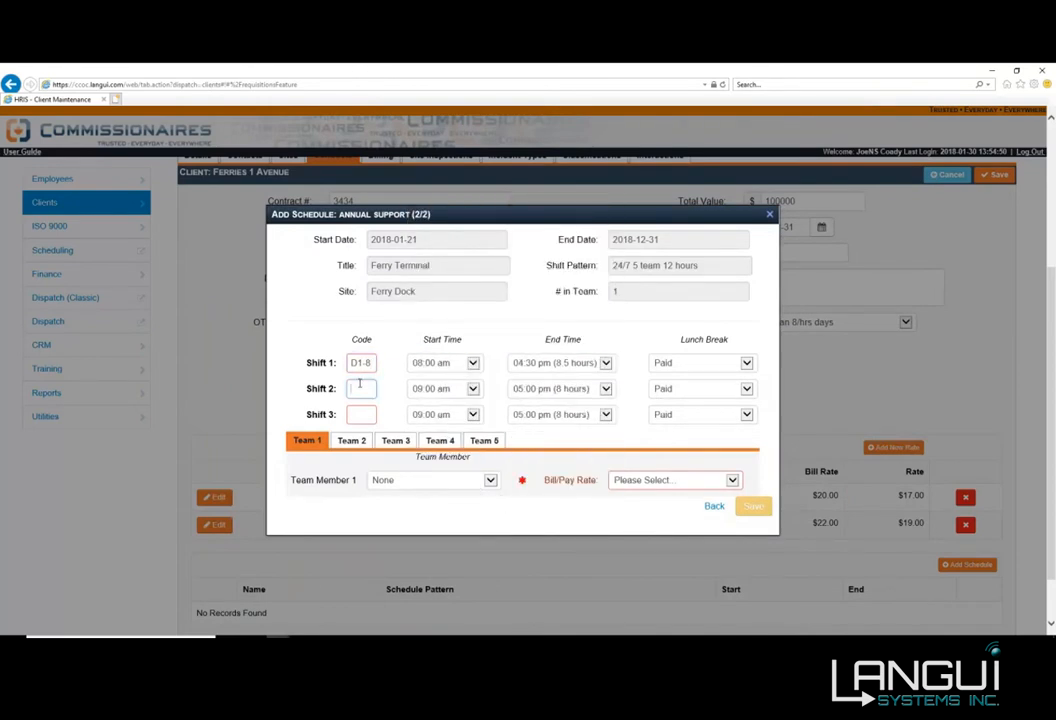
left_click(735, 640)
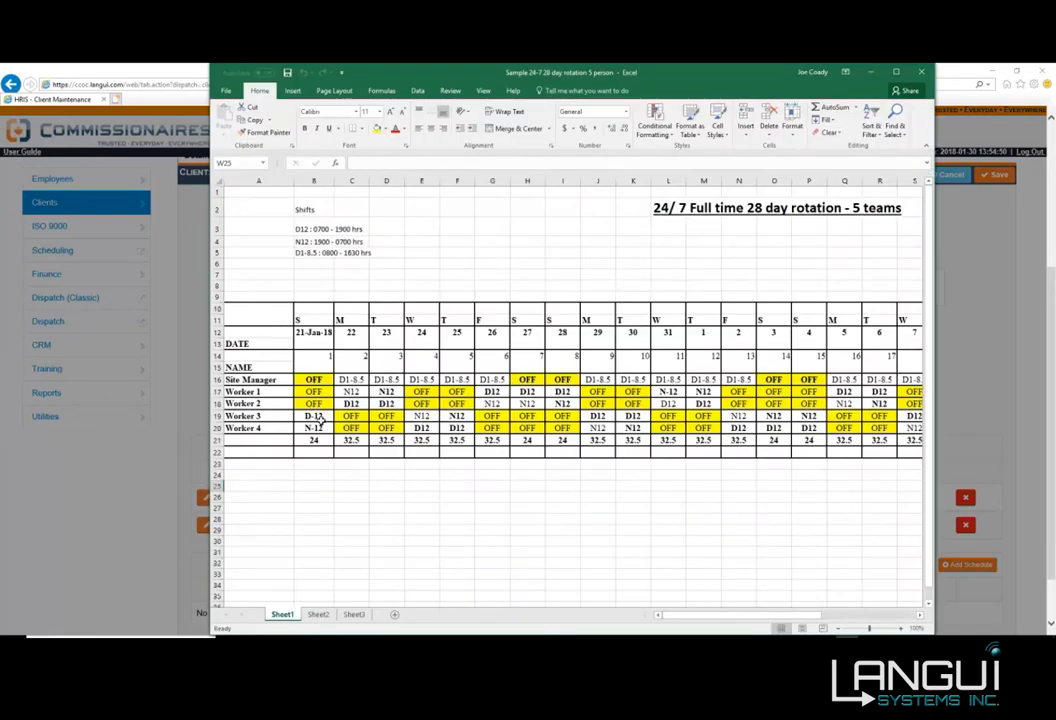
left_click(871, 72)
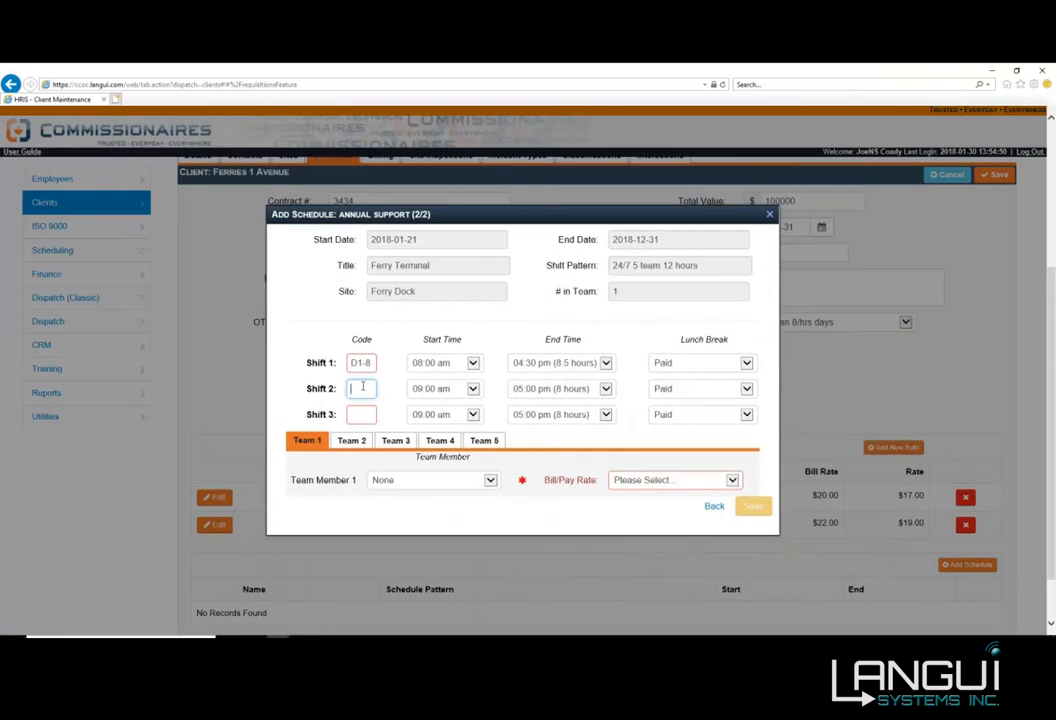
type("1")
key("Tab")
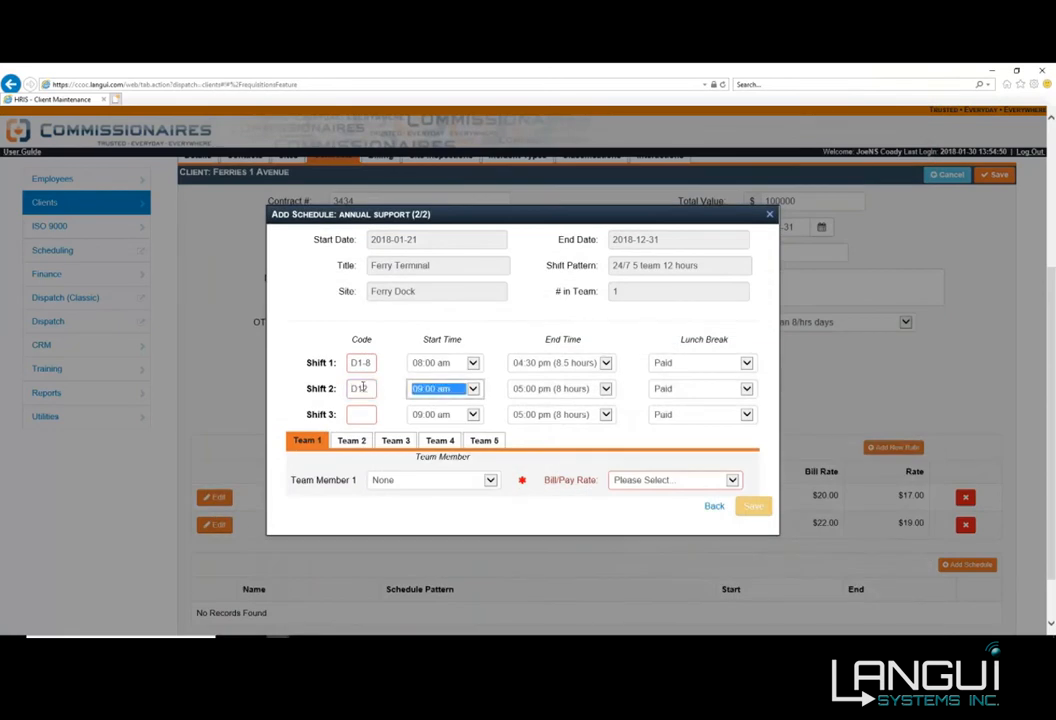
left_click(471, 389)
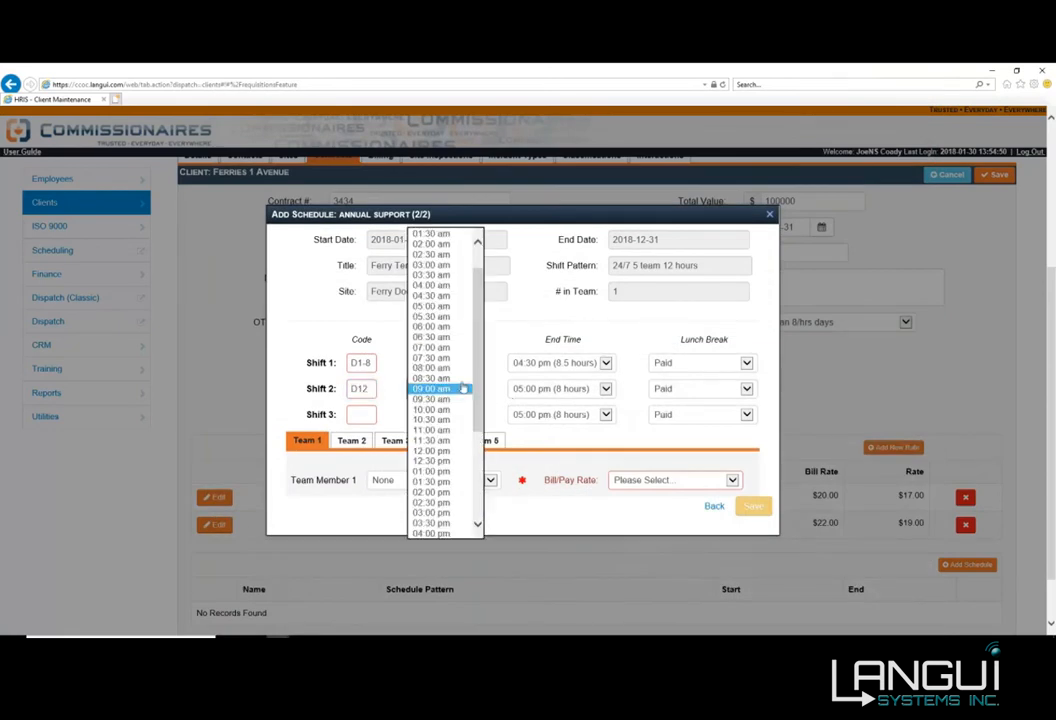
left_click(442, 348)
- Define Shift 3 with code N12 from 07:00 pm to 07:00 am
left_click(357, 414)
type("N12")
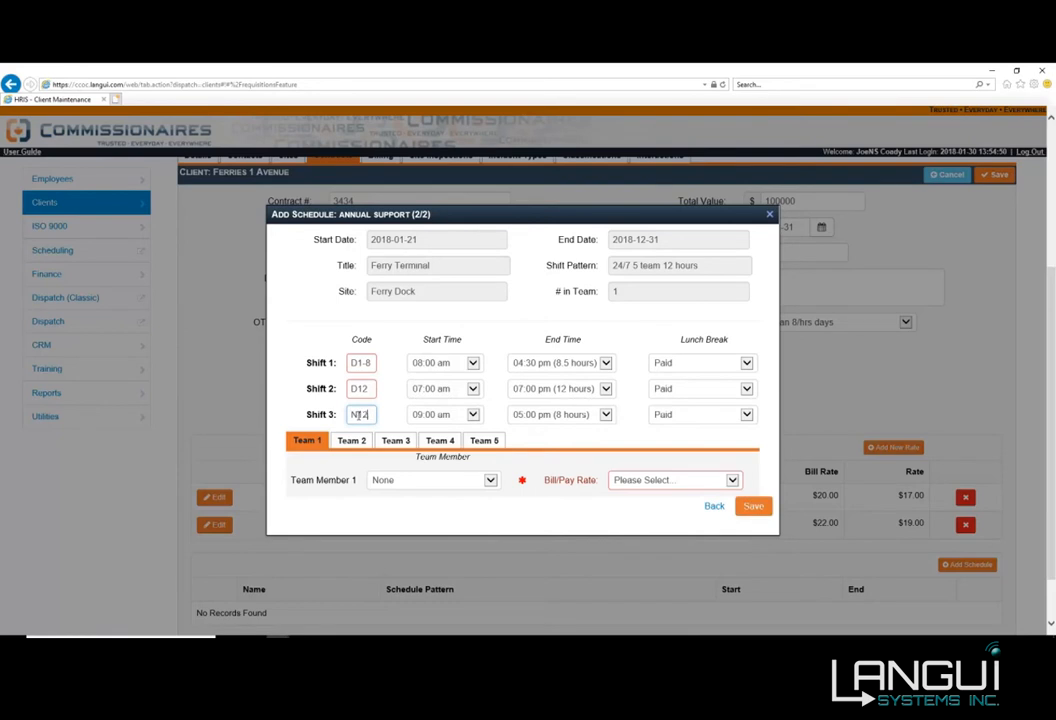
left_click(471, 414)
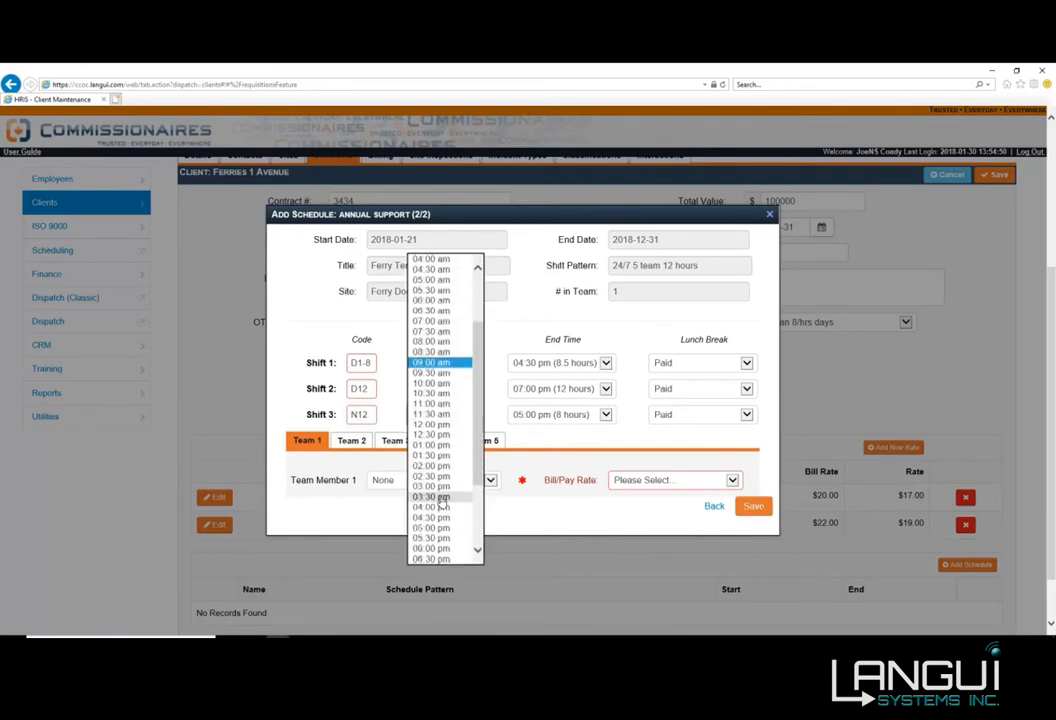
left_click(432, 507)
left_click(550, 414)
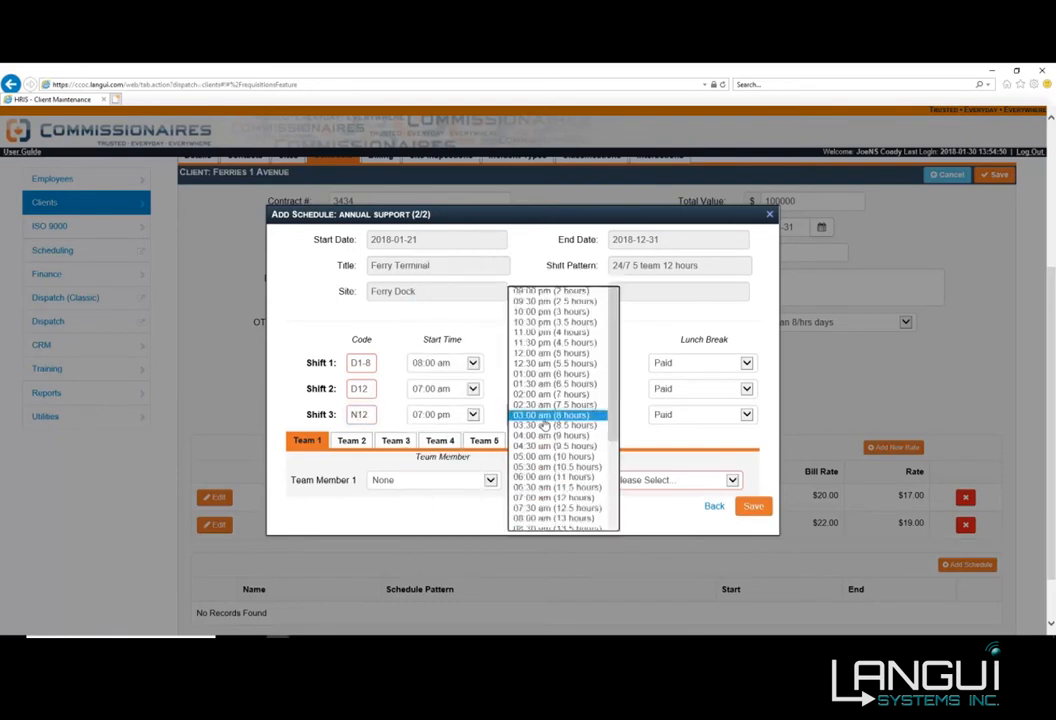
left_click(570, 497)
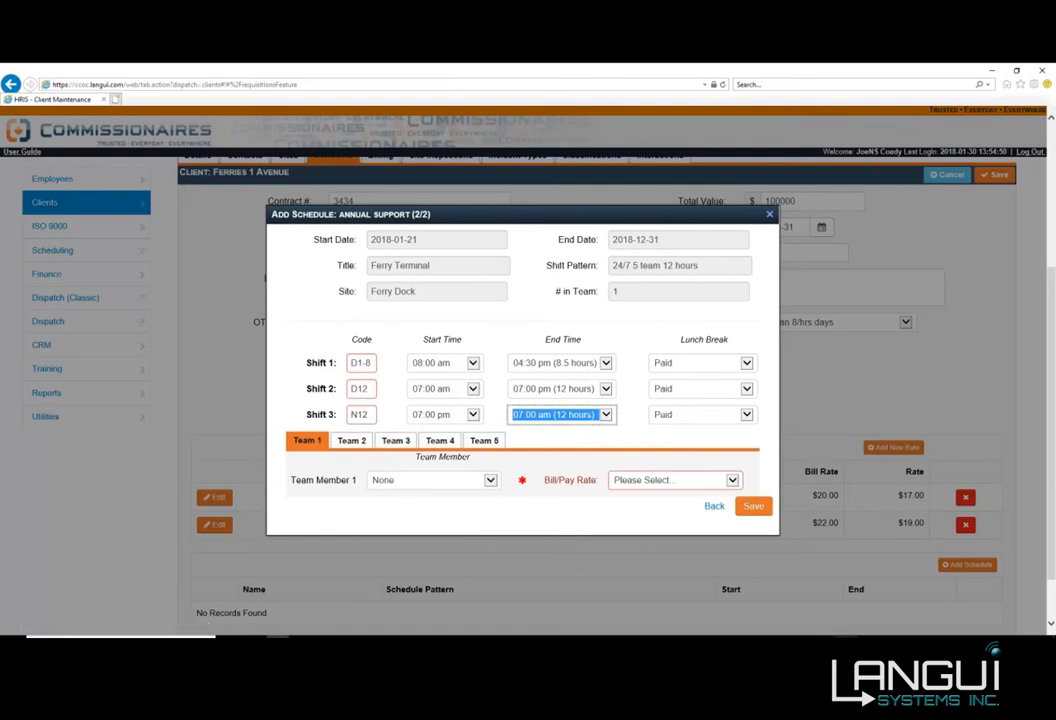
- Check the team rows in the Excel rotation workbook, and assign the supervisor to Team 1 at the SL3 bill/pay rate
key("alt+Tab")
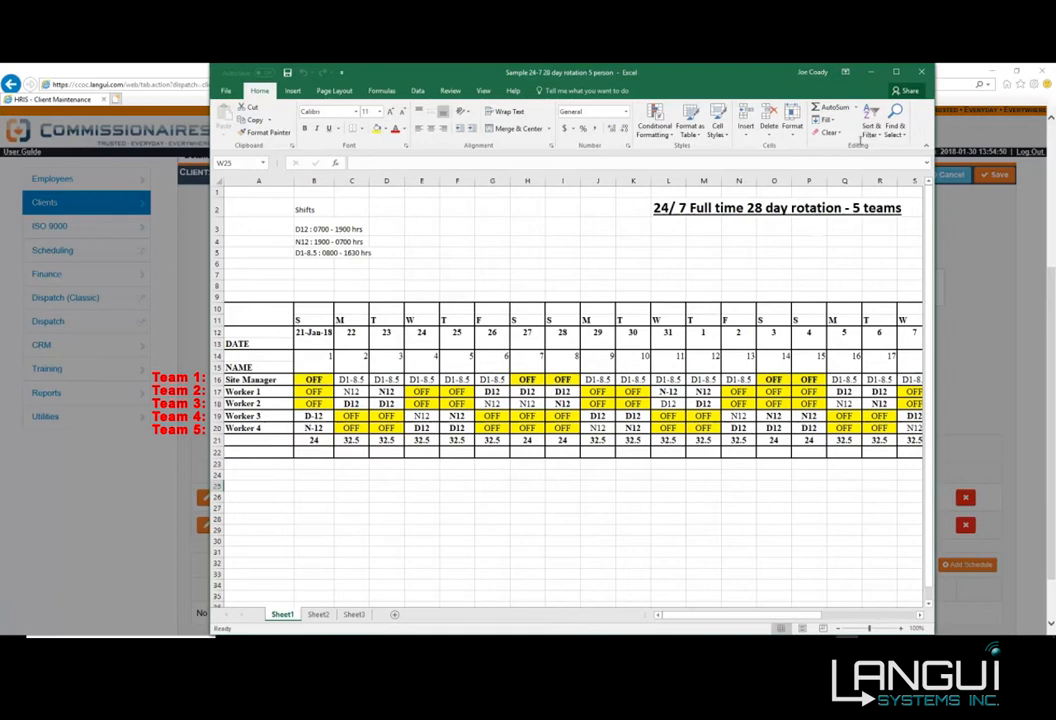
left_click(872, 72)
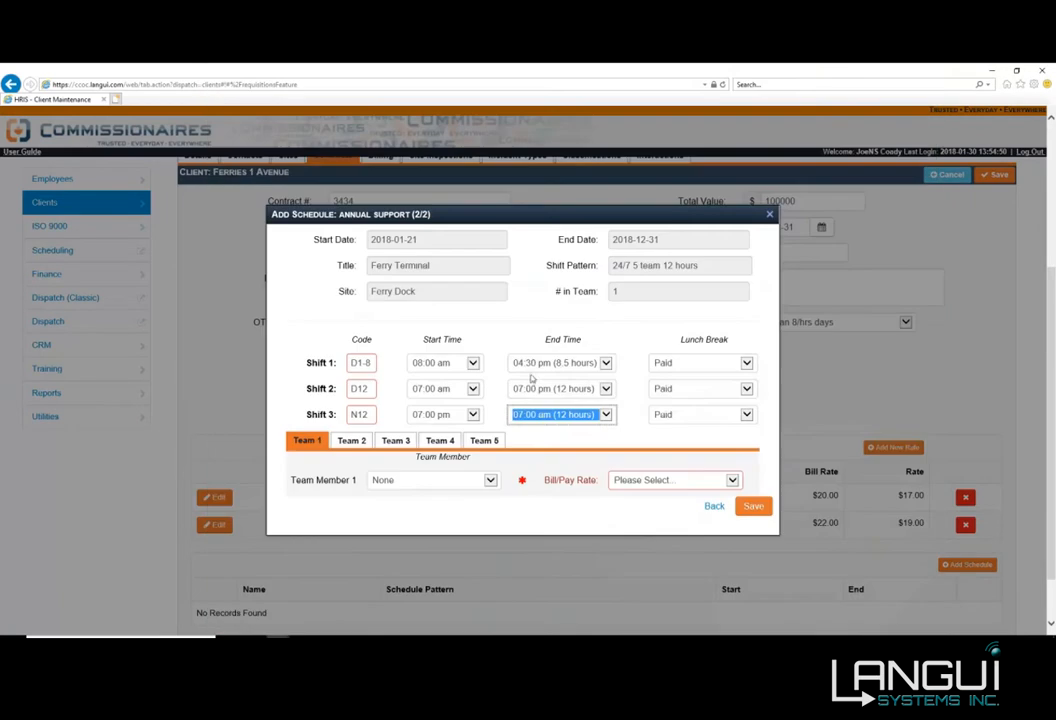
left_click(436, 479)
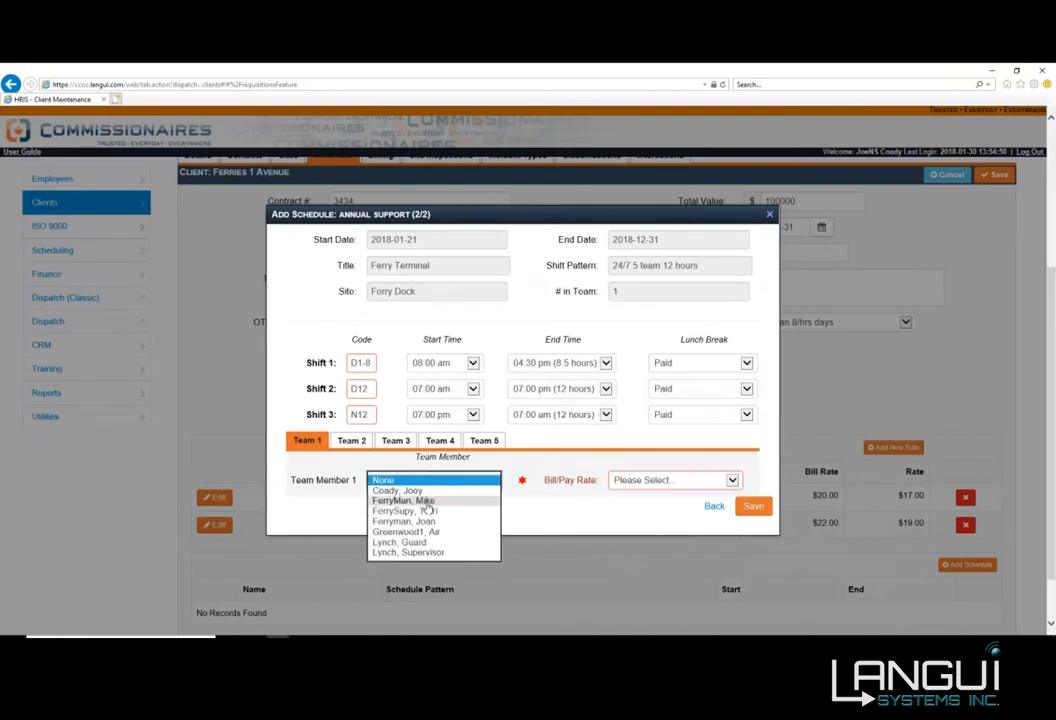
left_click(446, 553)
left_click(665, 520)
left_click(651, 542)
- Assign an employee as the member of Team 2 at the CML3 bill/pay rate
left_click(351, 480)
left_click(415, 530)
left_click(430, 533)
left_click(670, 520)
left_click(650, 531)
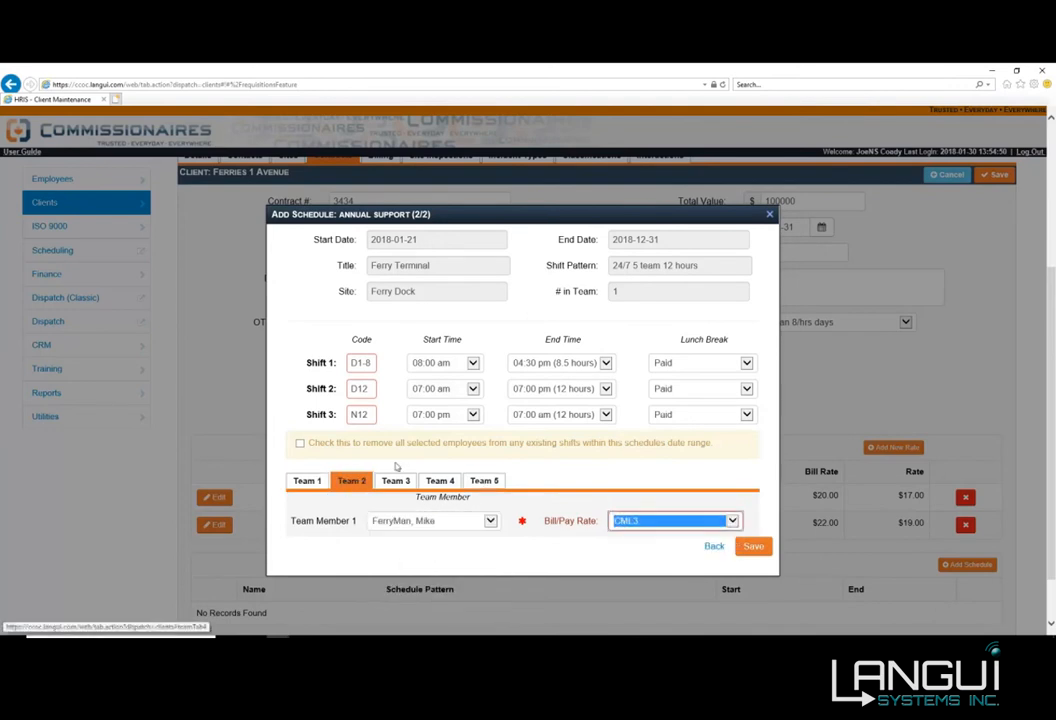
- Assign a different employee to Team 3 at the CML3 bill/pay rate
left_click(396, 480)
left_click(424, 520)
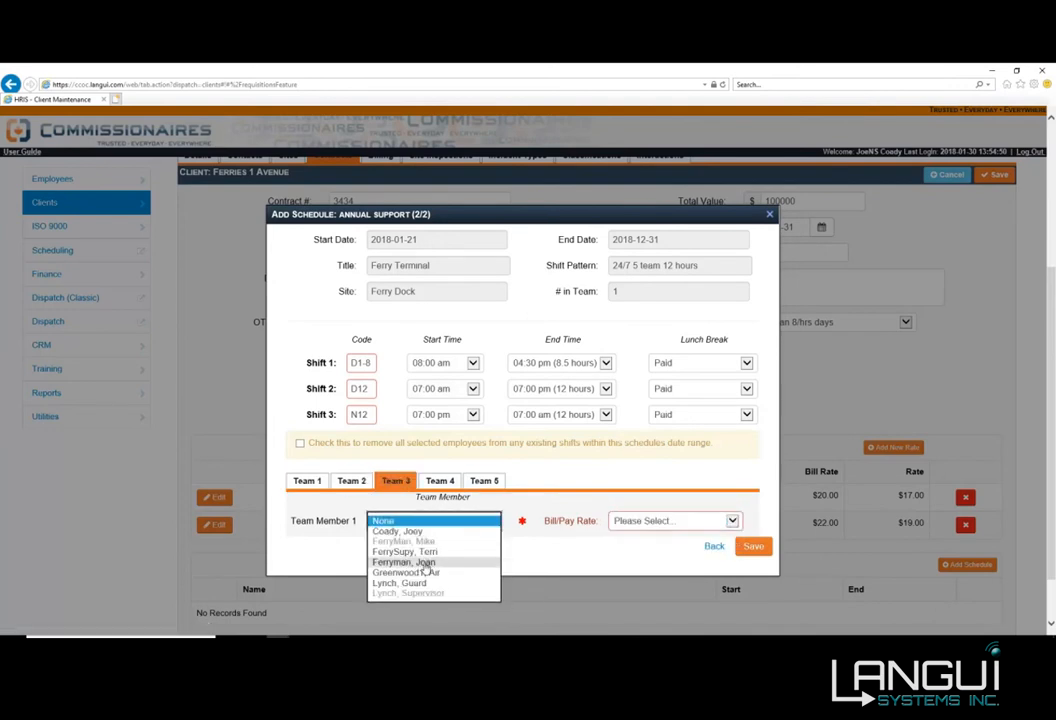
left_click(428, 561)
left_click(650, 521)
left_click(643, 537)
- Assign another available employee to Team 4 at the CML3 bill/pay rate
left_click(440, 481)
left_click(425, 520)
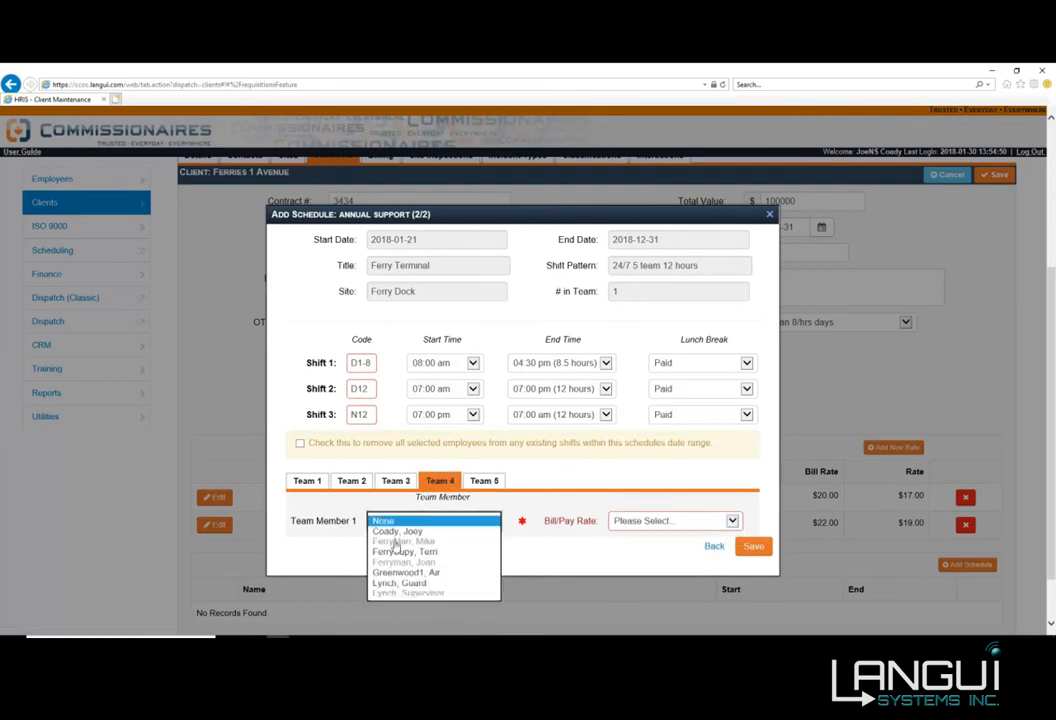
left_click(407, 552)
left_click(648, 521)
left_click(651, 537)
- Assign an employee to Team 5 at the CML3 bill/pay rate and save the Ferry Terminal schedule
left_click(484, 480)
left_click(446, 522)
left_click(420, 532)
left_click(650, 521)
left_click(660, 530)
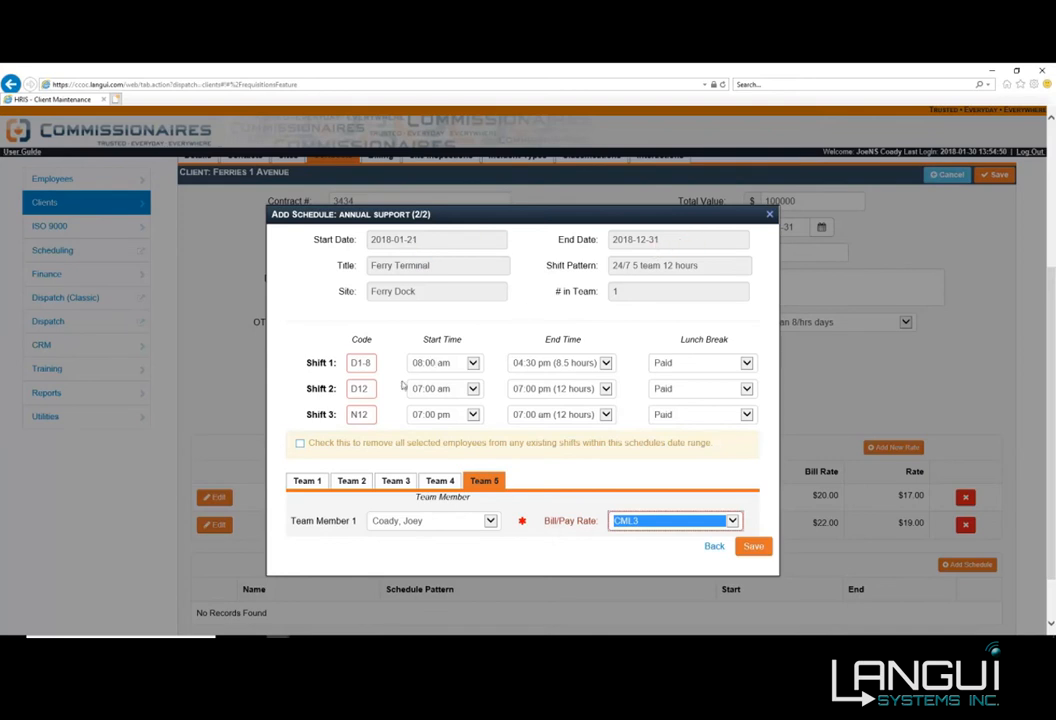
left_click(757, 552)
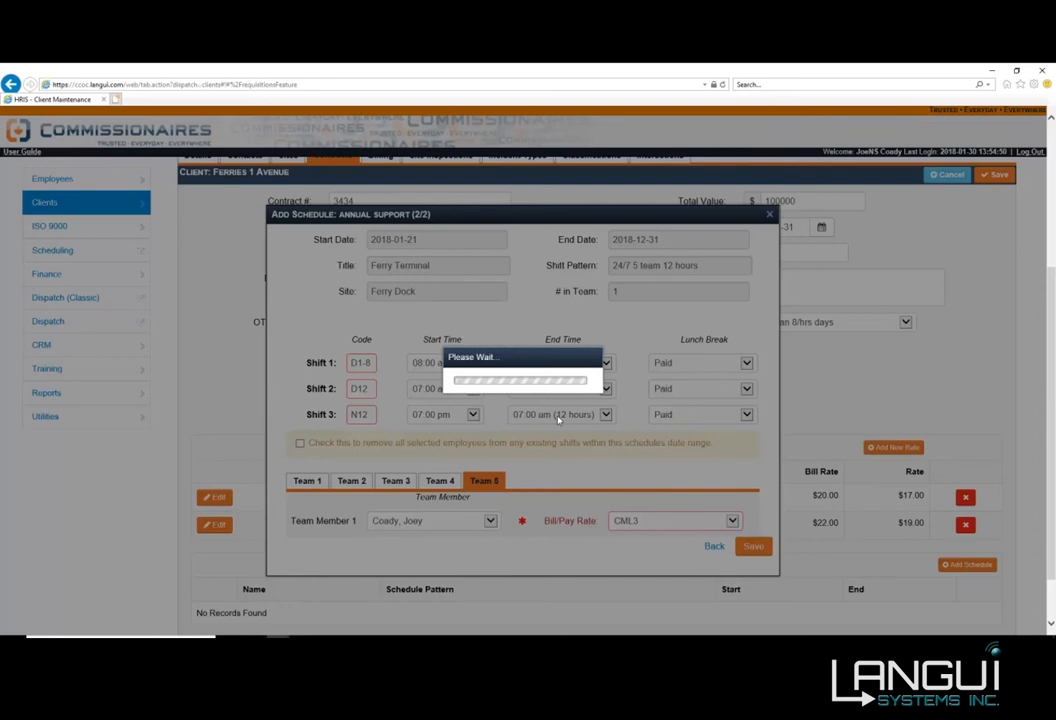
scroll(918, 594, "down", 1)
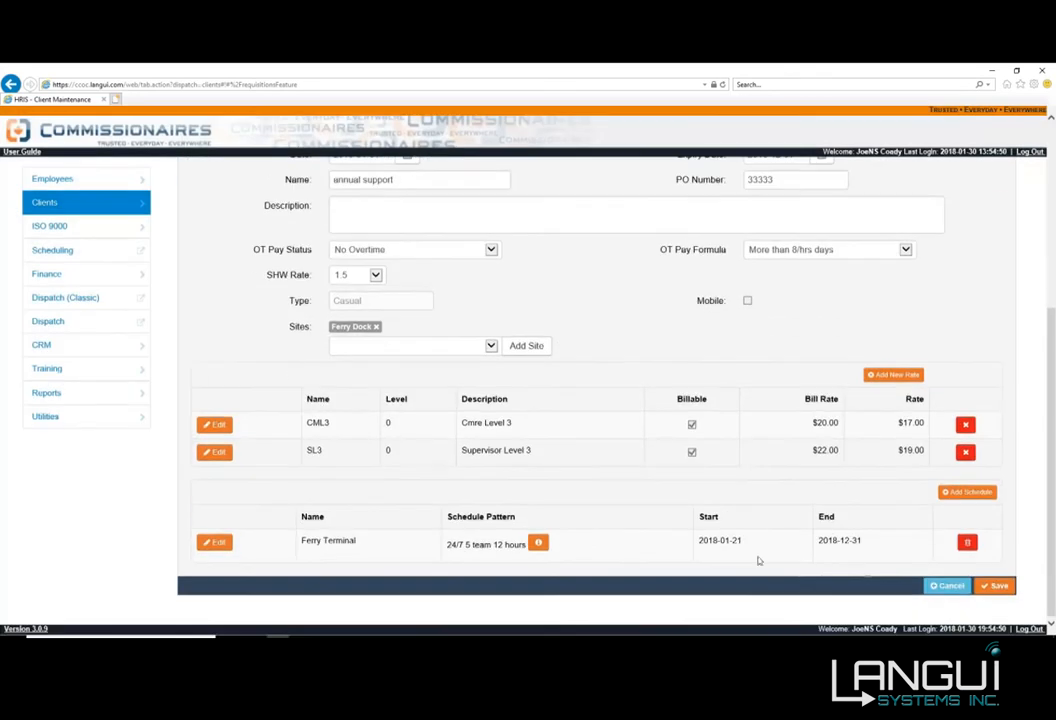
- View the Scheduling payroll of the Ferries - Ferry Dock annual support contract for the period 2018-01-14 - 2018-01-27
left_click(66, 256)
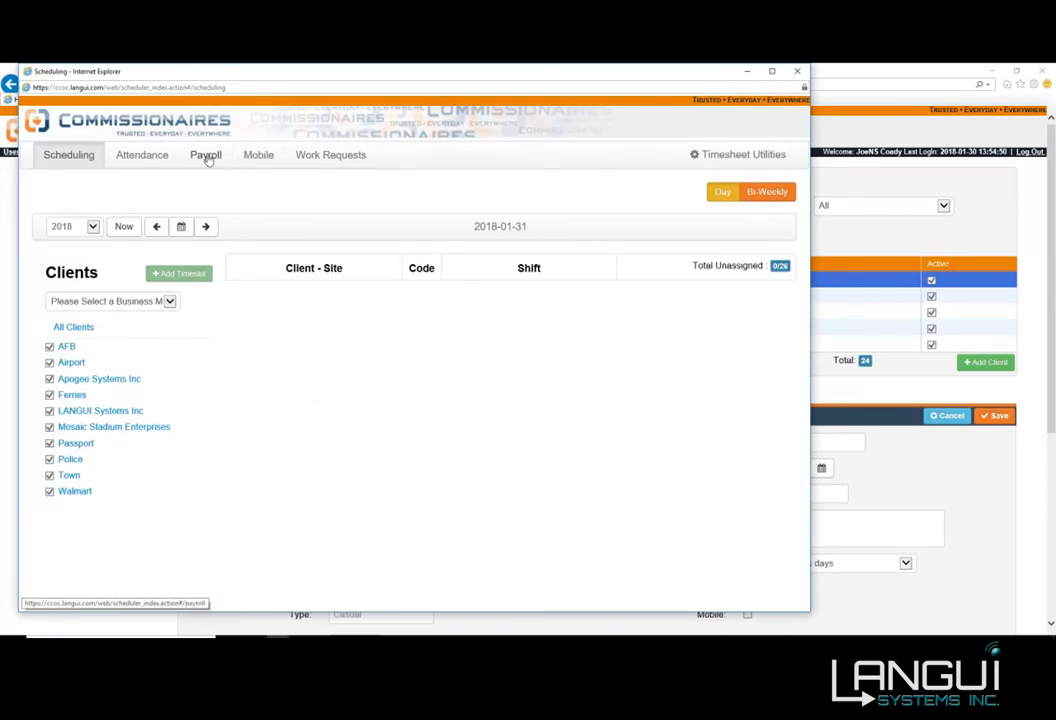
left_click(207, 158)
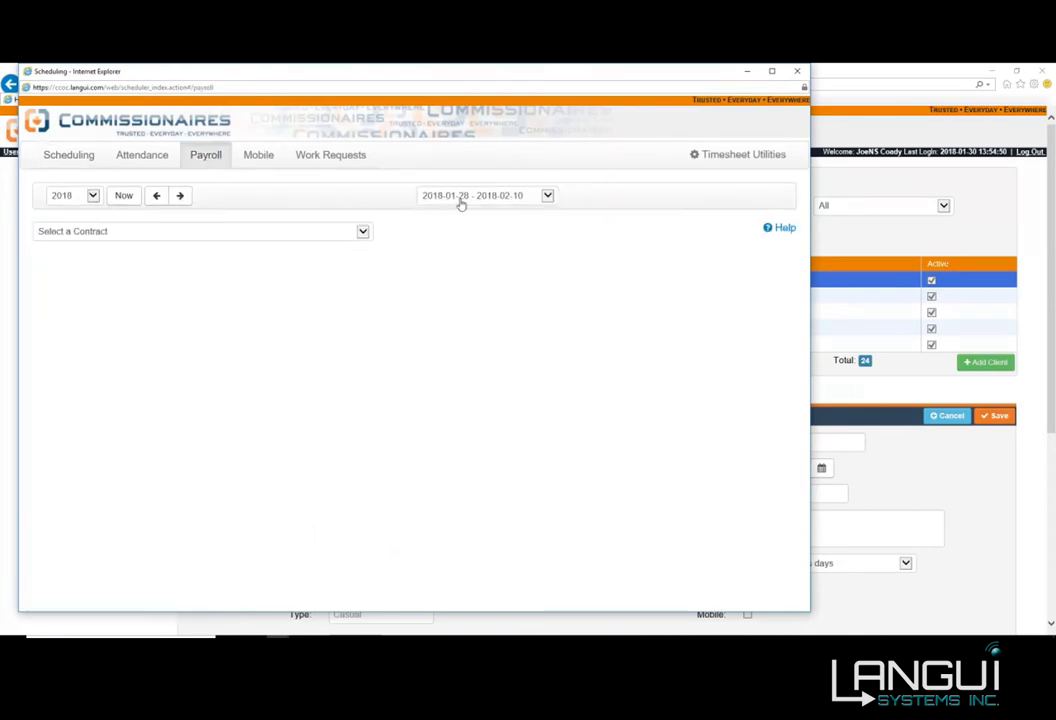
left_click(288, 232)
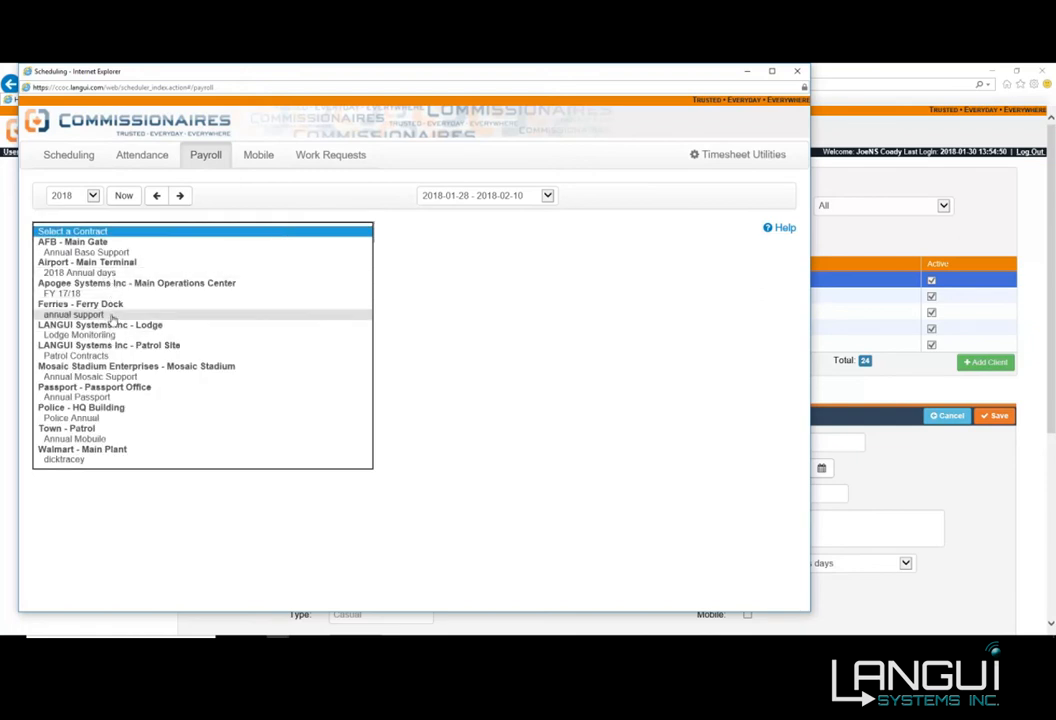
left_click(113, 316)
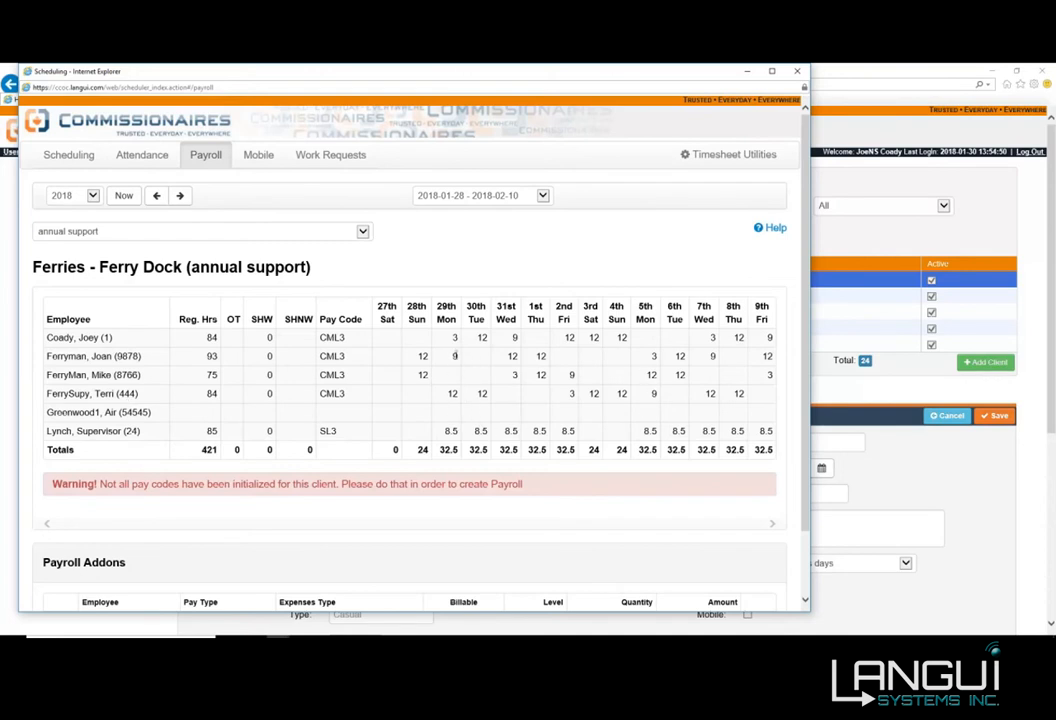
left_click(514, 197)
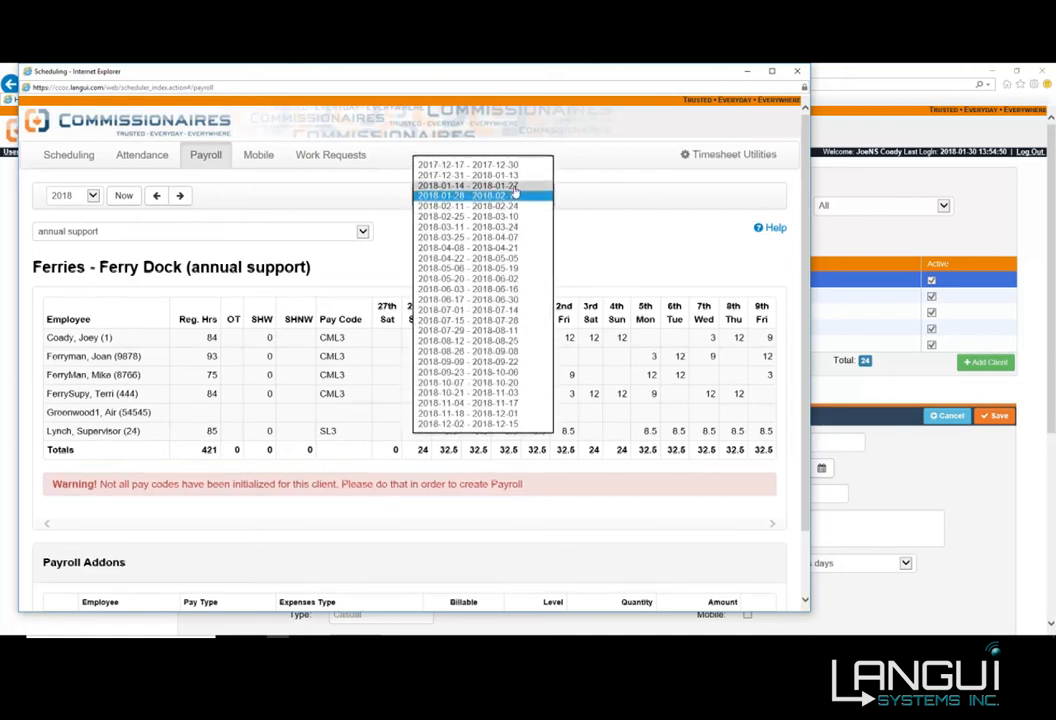
left_click(495, 185)
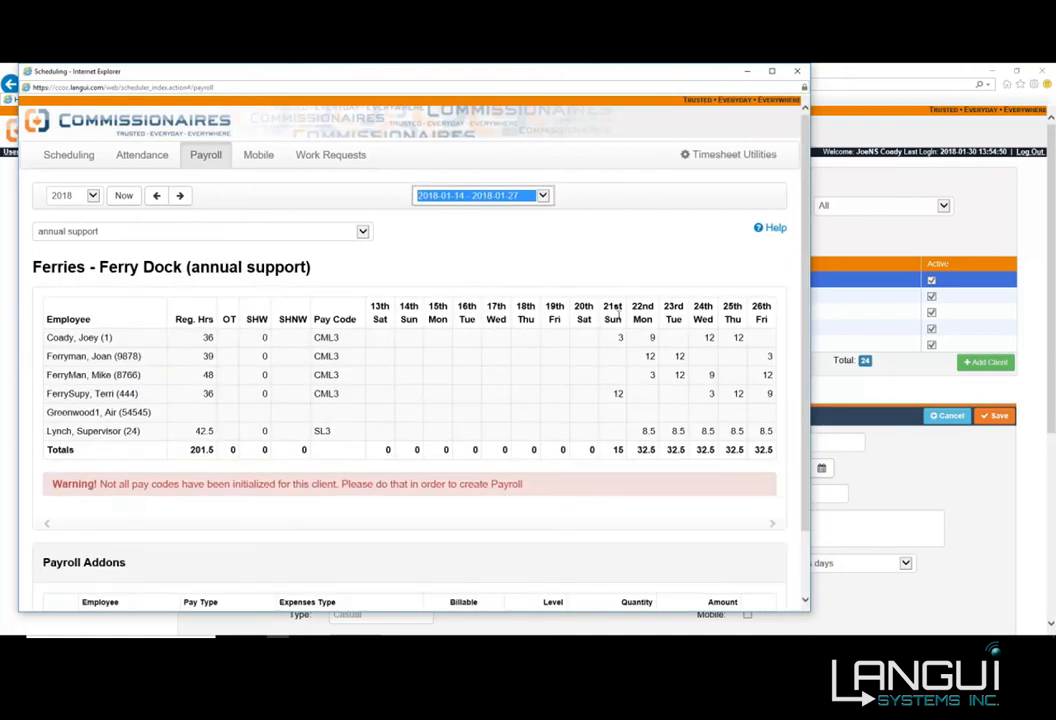